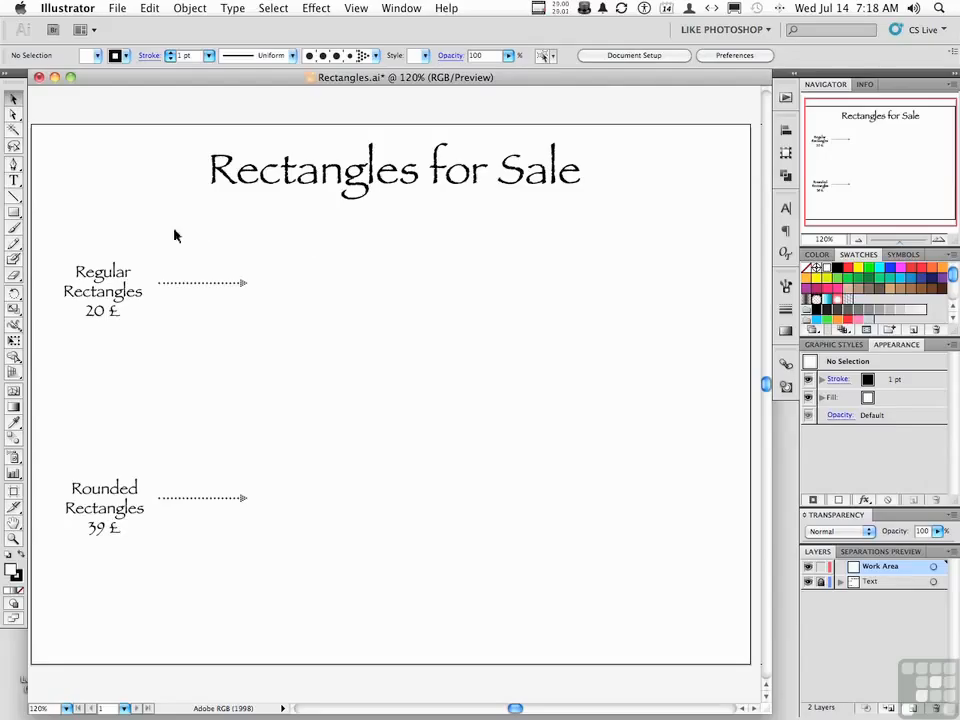
# Detach the rectangle and shape tools as a floating palette and place it above the Regular Rectangles label.
pyautogui.click(14, 214)
pyautogui.moveTo(14, 214); pyautogui.dragTo(66, 296)
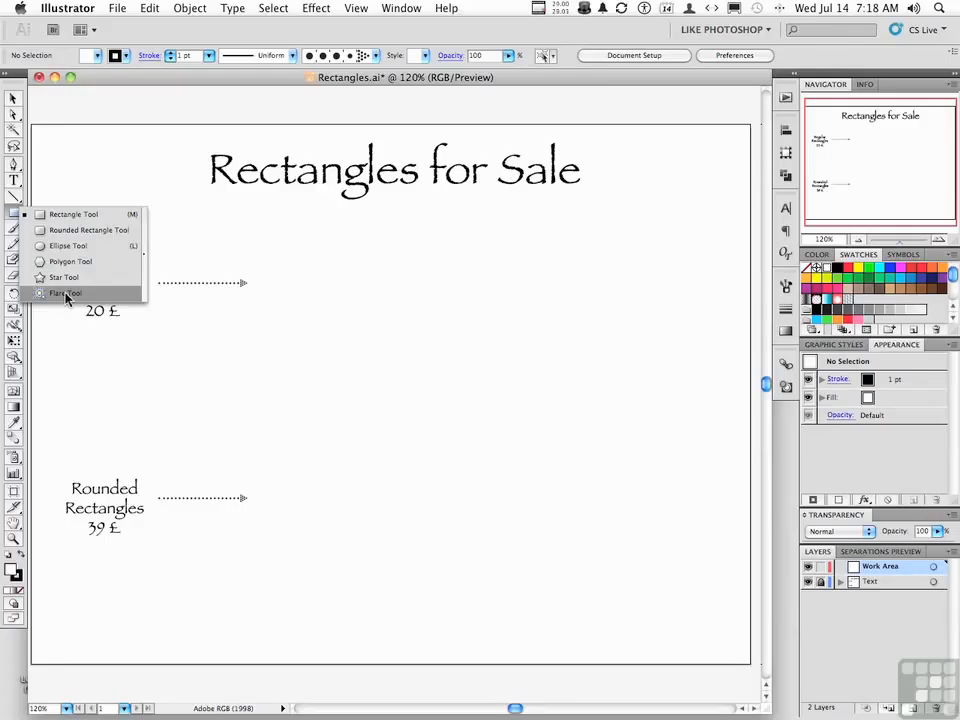
pyautogui.moveTo(149, 259); pyautogui.dragTo(146, 259)
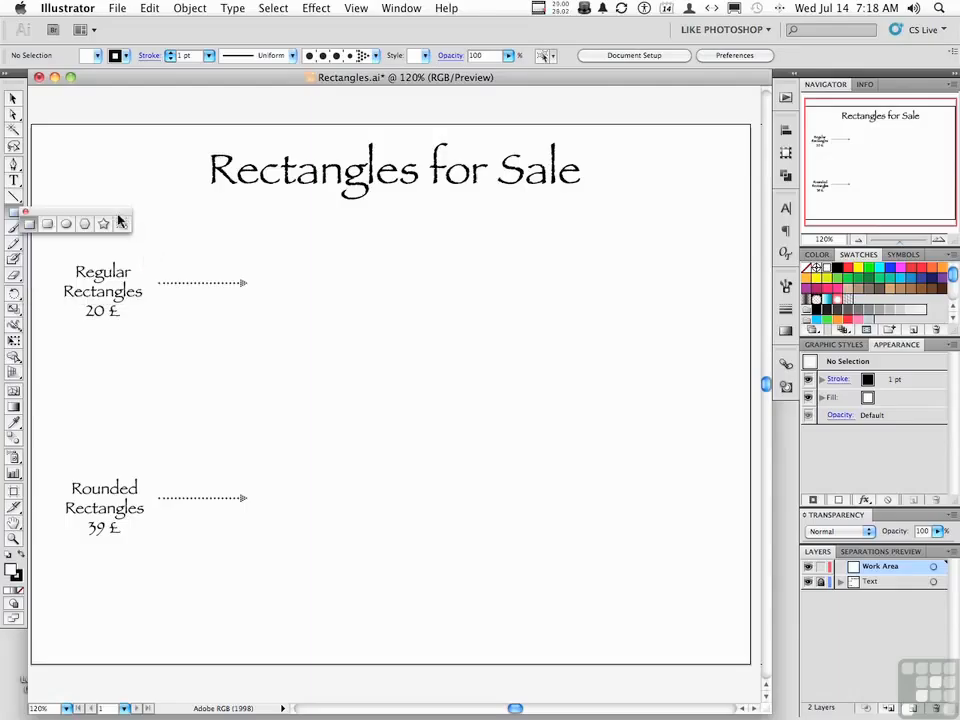
pyautogui.moveTo(116, 211); pyautogui.dragTo(192, 214)
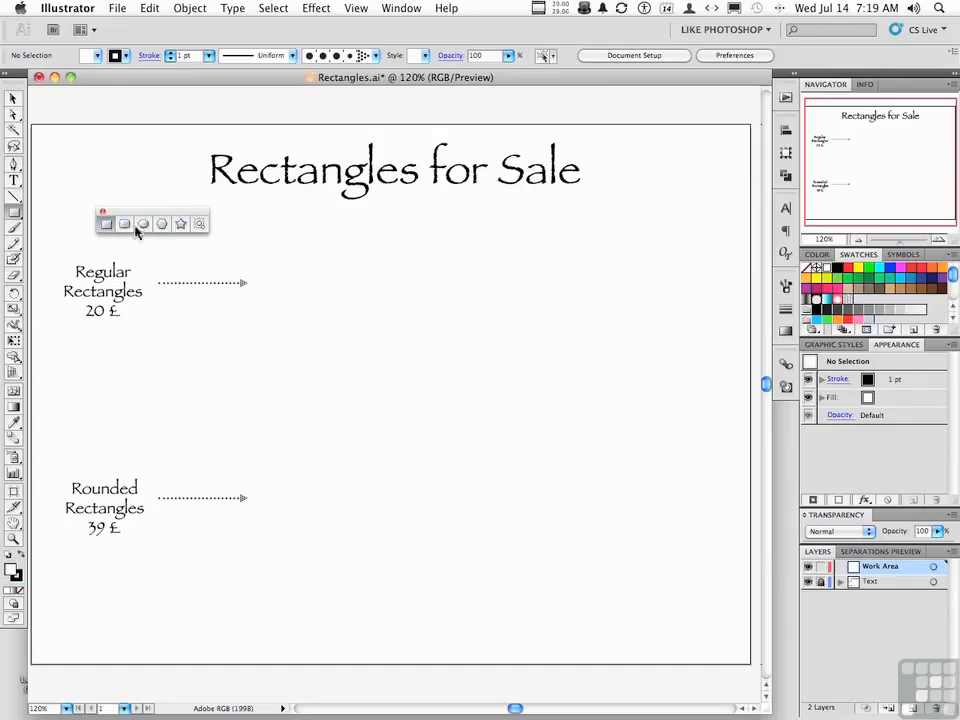
# Draw a wide rectangle under the title, then to its right a square with a smaller square centred inside it.
pyautogui.moveTo(302, 227); pyautogui.dragTo(426, 264)
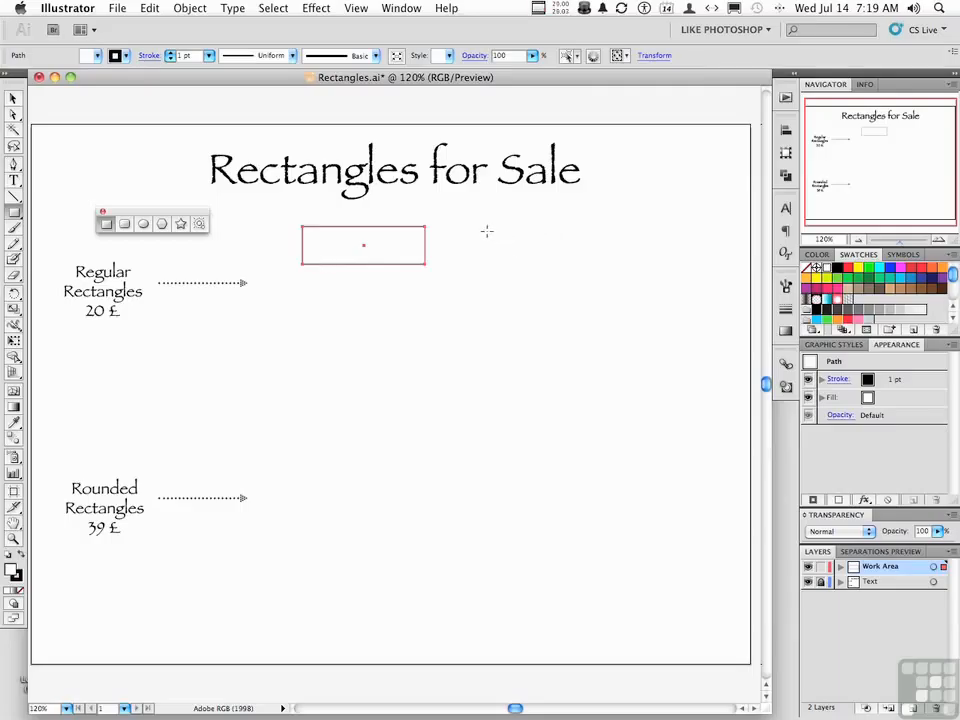
pyautogui.moveTo(487, 231); pyautogui.dragTo(571, 300)
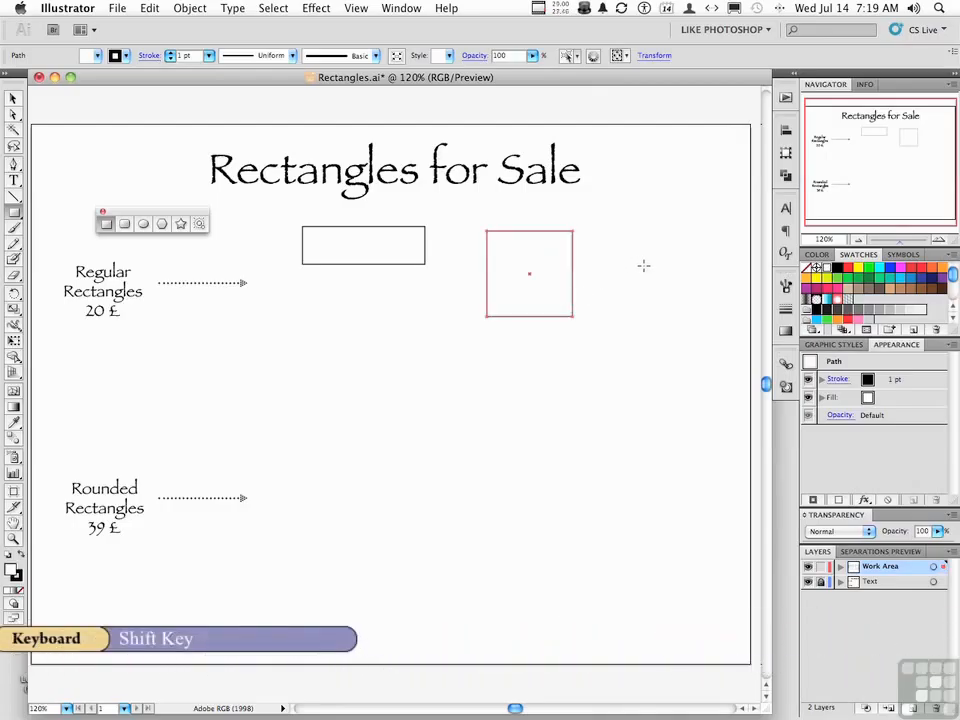
pyautogui.press('alt')
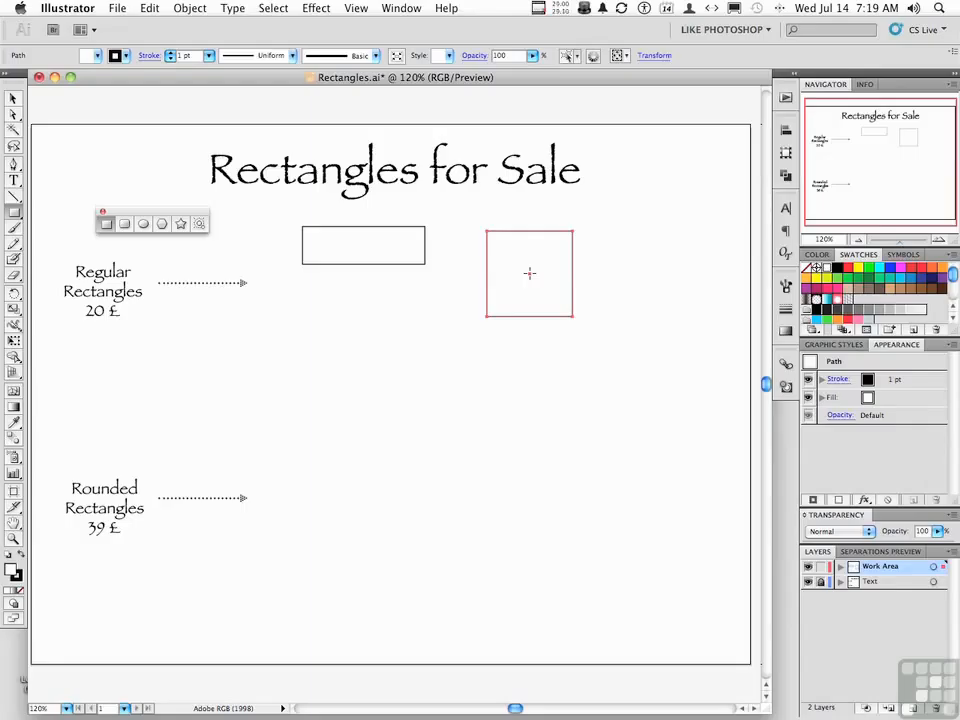
pyautogui.moveTo(529, 272); pyautogui.dragTo(553, 281)
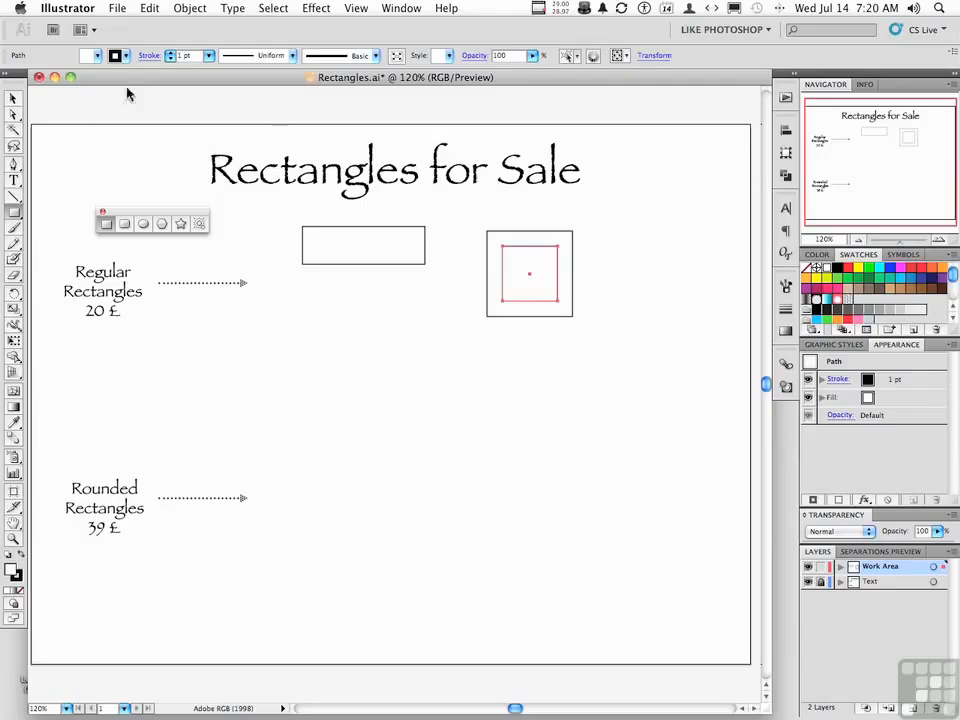
# With the Direct Selection tool, move the wide rectangle's two top corner points outward to turn it into a trapezoid.
pyautogui.click(14, 114)
pyautogui.click(14, 116)
pyautogui.moveTo(14, 118); pyautogui.dragTo(88, 124)
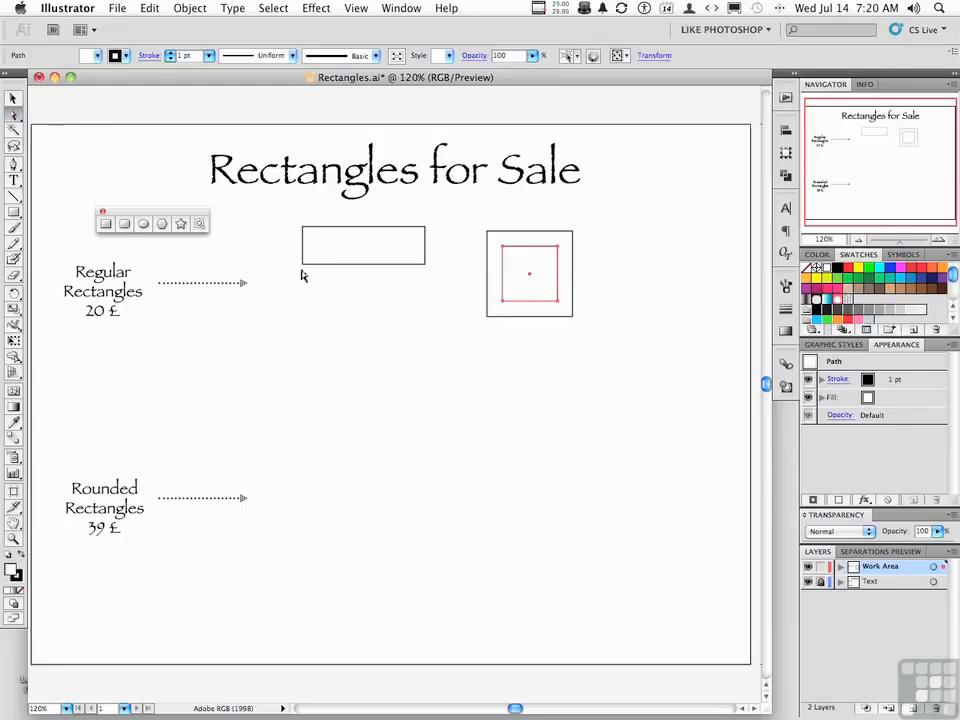
pyautogui.click(303, 229)
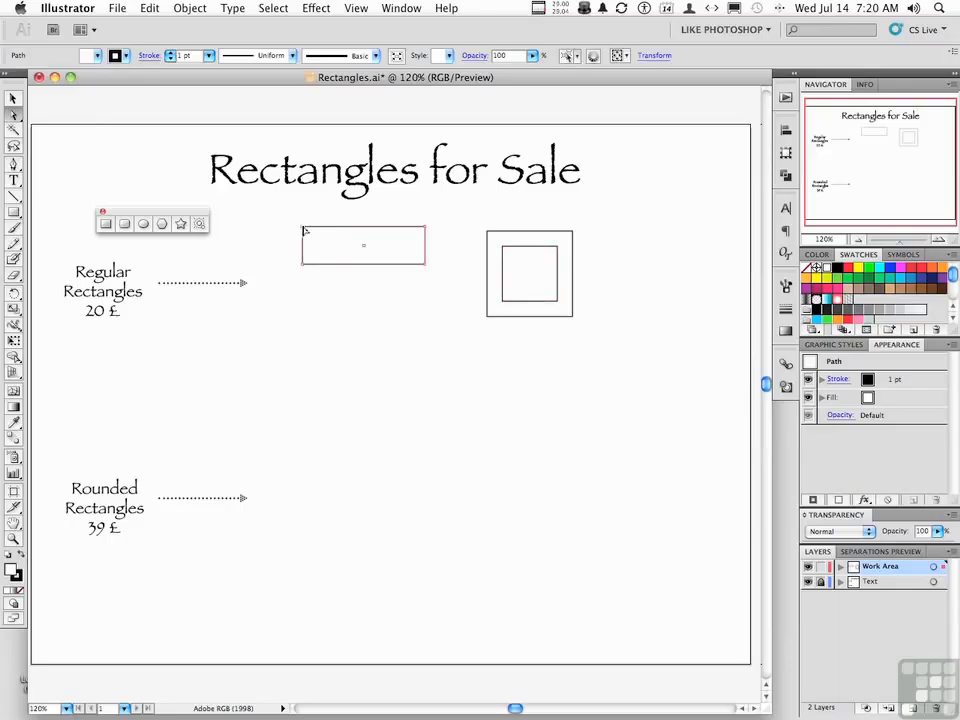
pyautogui.moveTo(303, 229); pyautogui.dragTo(284, 227)
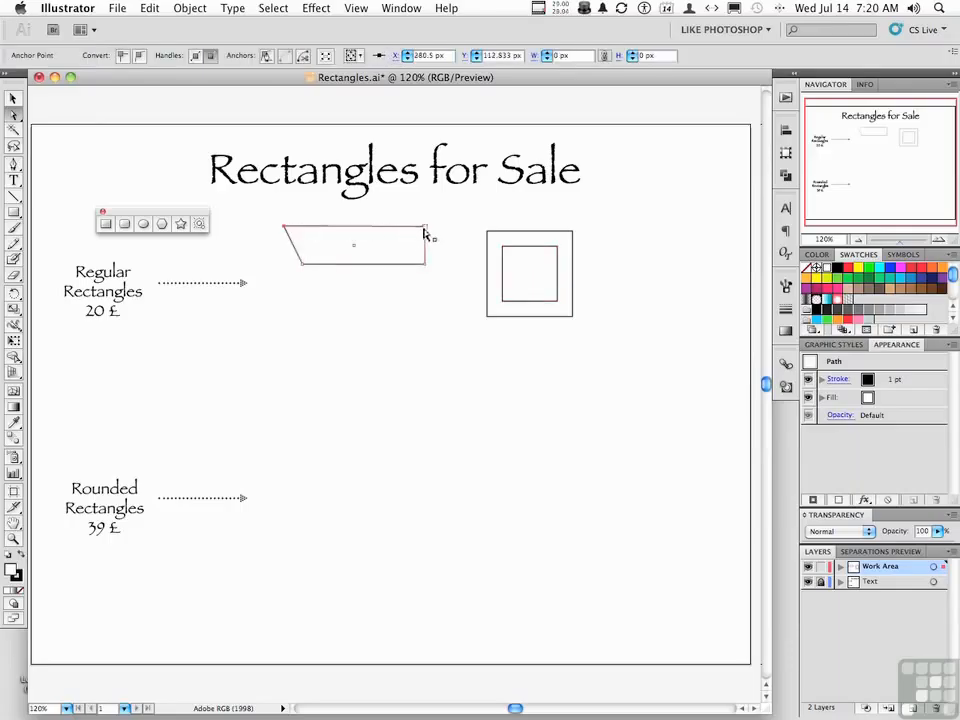
pyautogui.moveTo(425, 230); pyautogui.dragTo(443, 227)
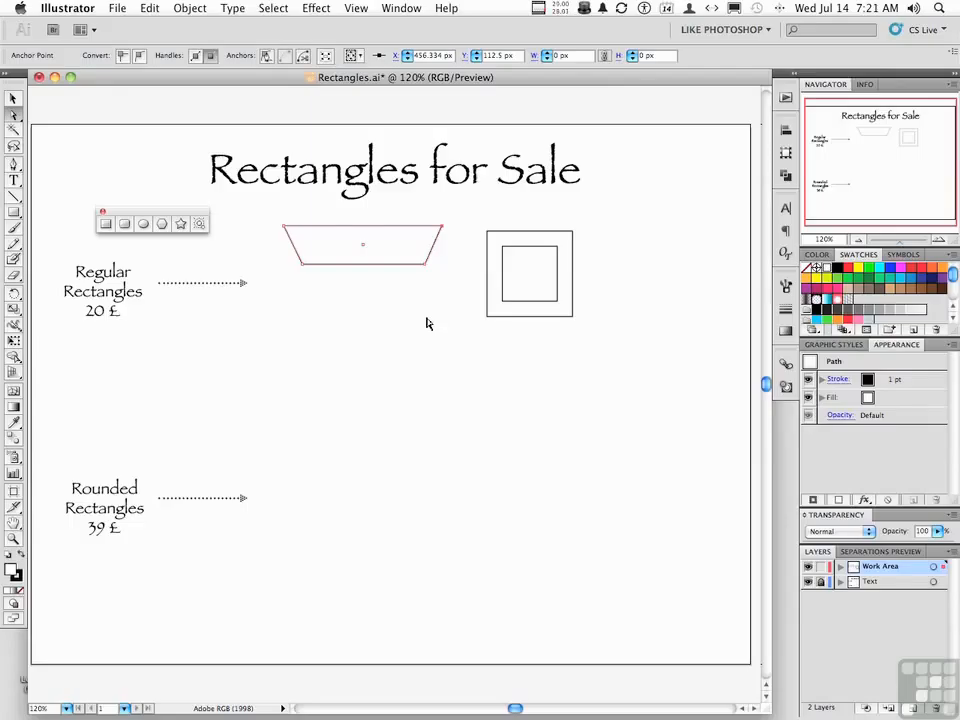
# Draw a rectangle below the trapezoid and a rounded rectangle of about 137 × 97 px beside the Rounded Rectangles arrow.
pyautogui.click(14, 211)
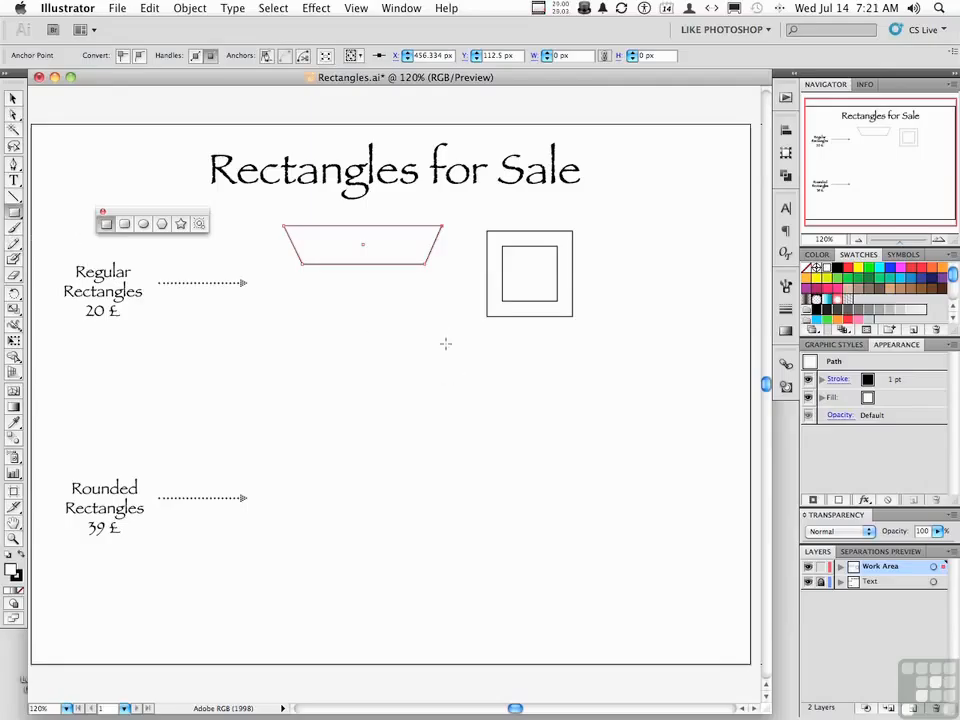
pyautogui.moveTo(353, 295); pyautogui.dragTo(419, 349)
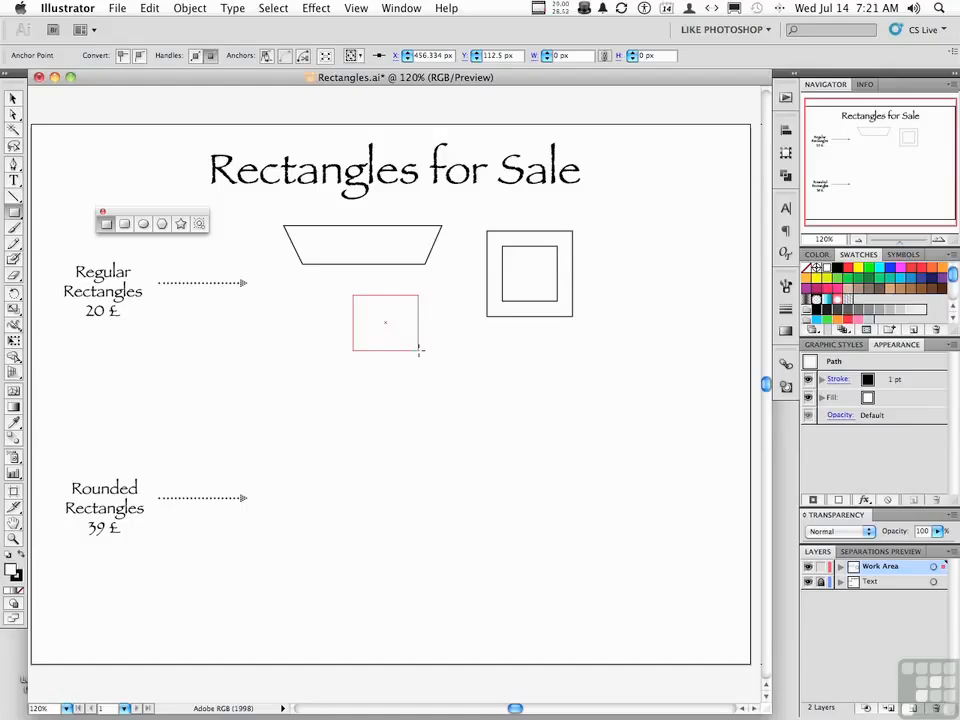
pyautogui.moveTo(419, 350); pyautogui.dragTo(419, 350)
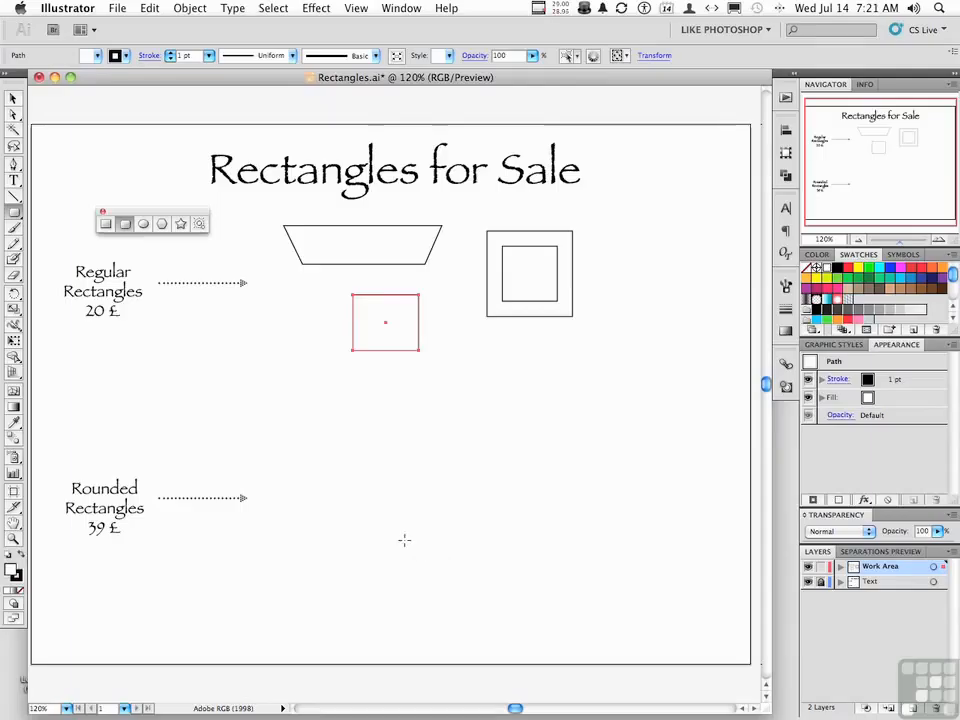
pyautogui.moveTo(323, 443); pyautogui.dragTo(447, 527)
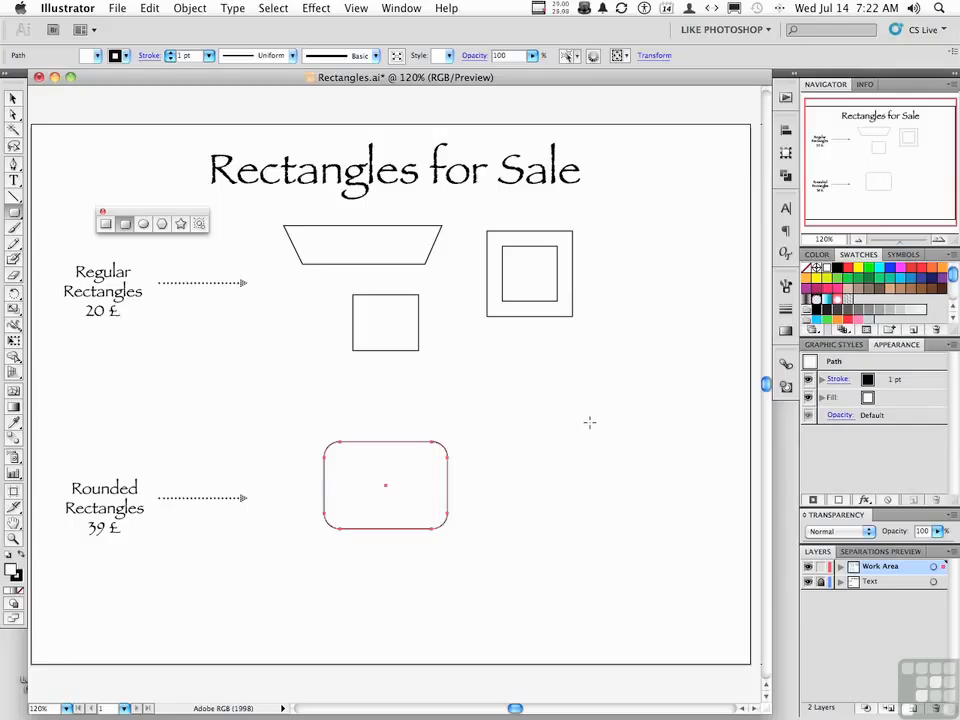
# Create a regular rectangle exactly 25 px wide and 25 px high to the right of the nested squares.
pyautogui.click(104, 223)
pyautogui.click(588, 230)
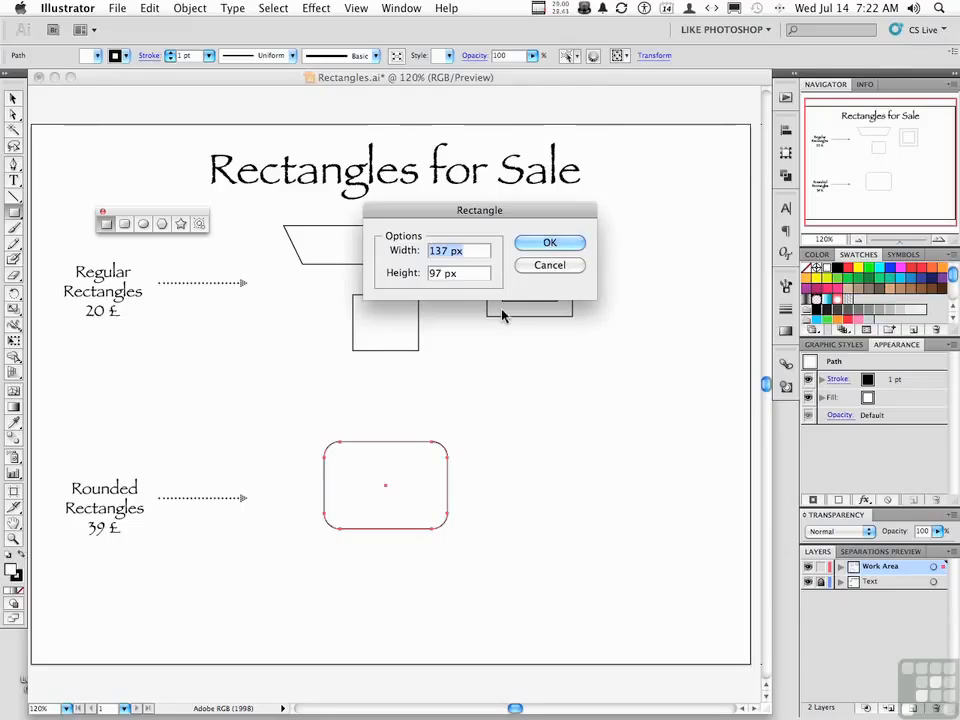
pyautogui.write('25')
pyautogui.click(435, 273)
pyautogui.write('25')
pyautogui.click(550, 242)
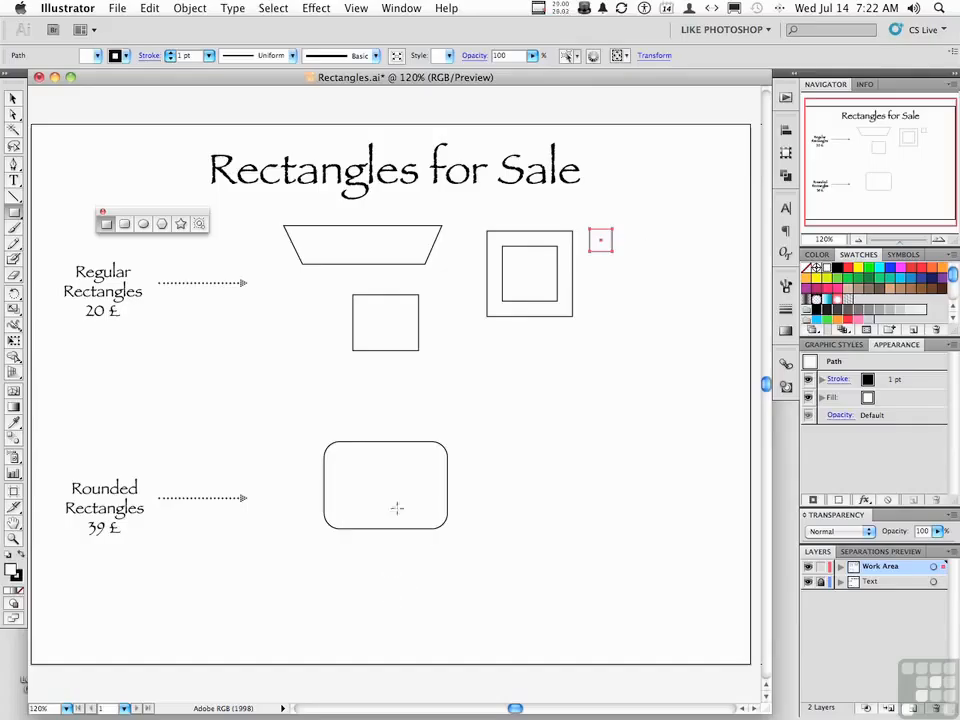
# Draw a wide rounded rectangle of about 196 × 69 px to the right of the first rounded rectangle.
pyautogui.click(126, 225)
pyautogui.click(552, 446)
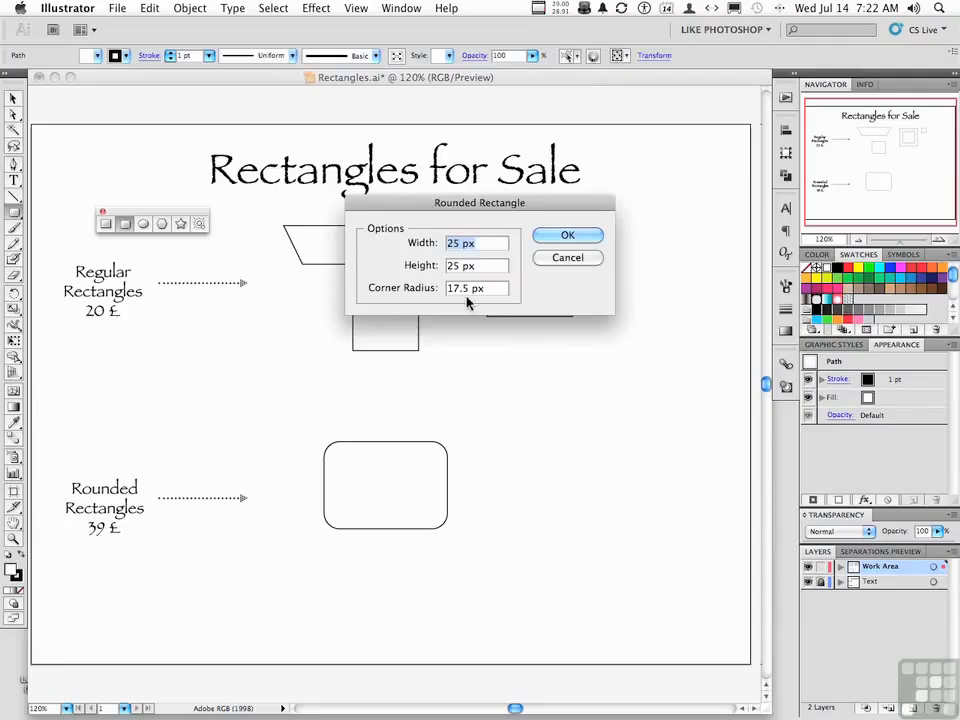
pyautogui.click(567, 258)
pyautogui.moveTo(513, 416); pyautogui.dragTo(689, 477)
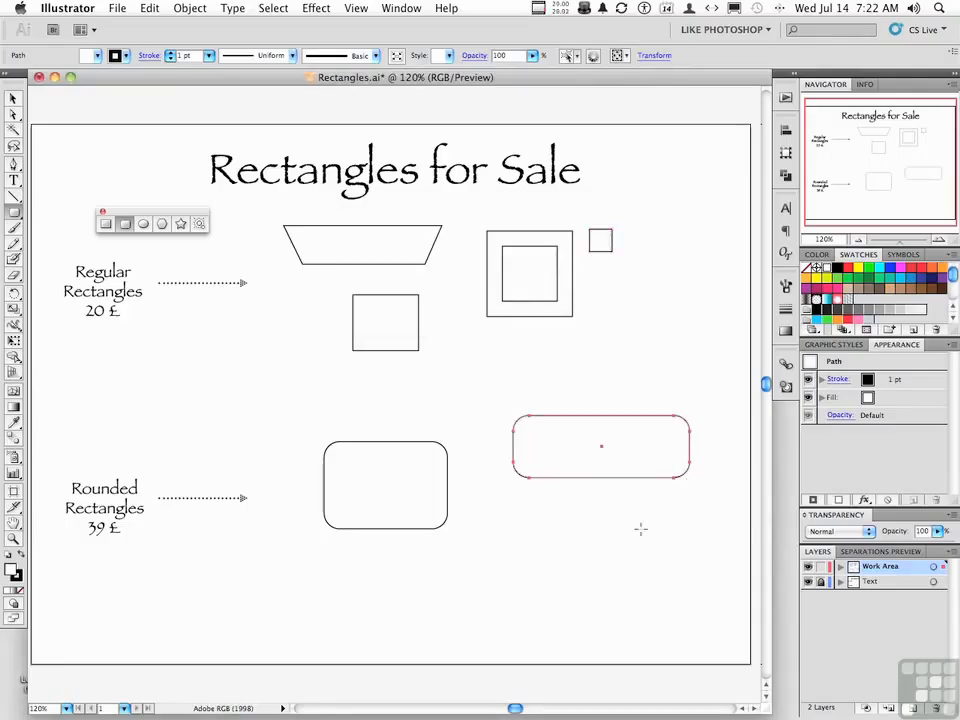
# Create a 196 × 69 px rounded rectangle with a 5 px corner radius below the wide one, and delete it.
pyautogui.click(569, 515)
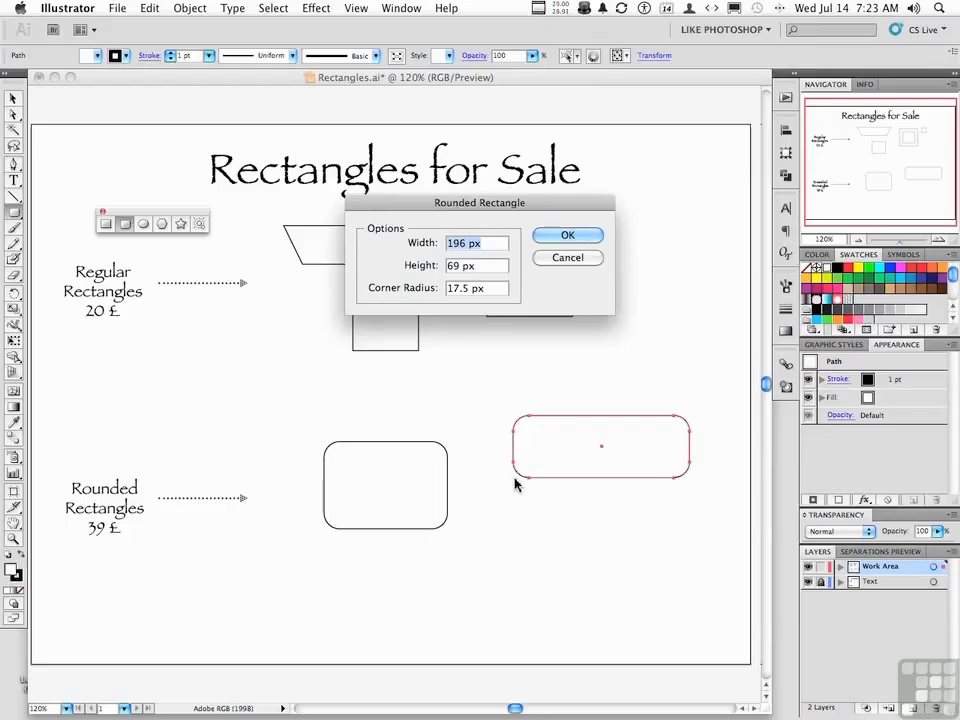
pyautogui.doubleClick(466, 288)
pyautogui.write('5')
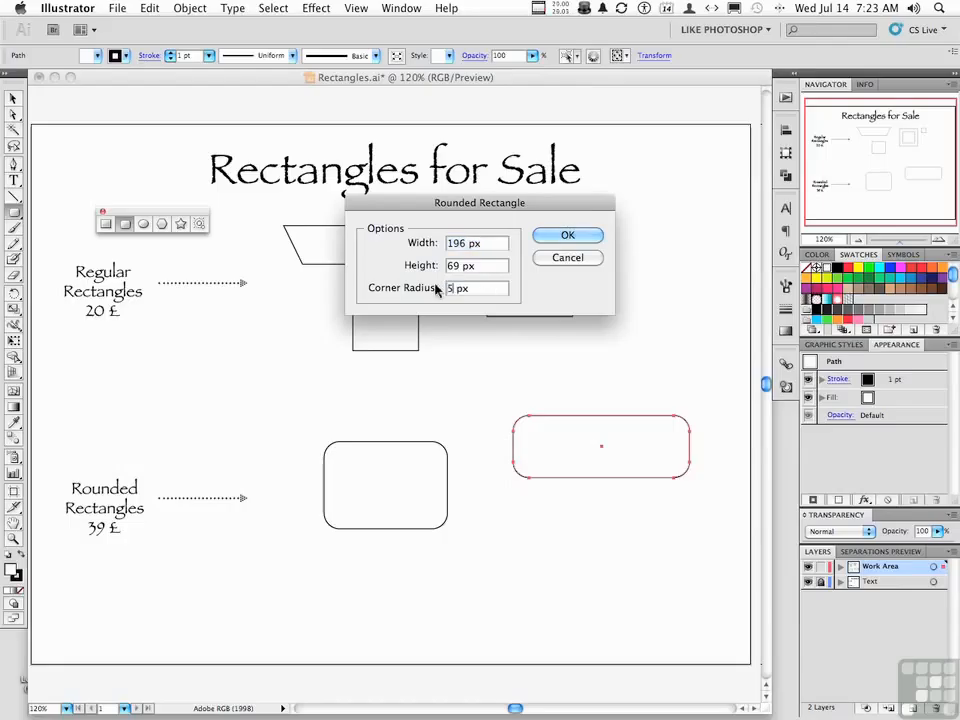
pyautogui.click(567, 236)
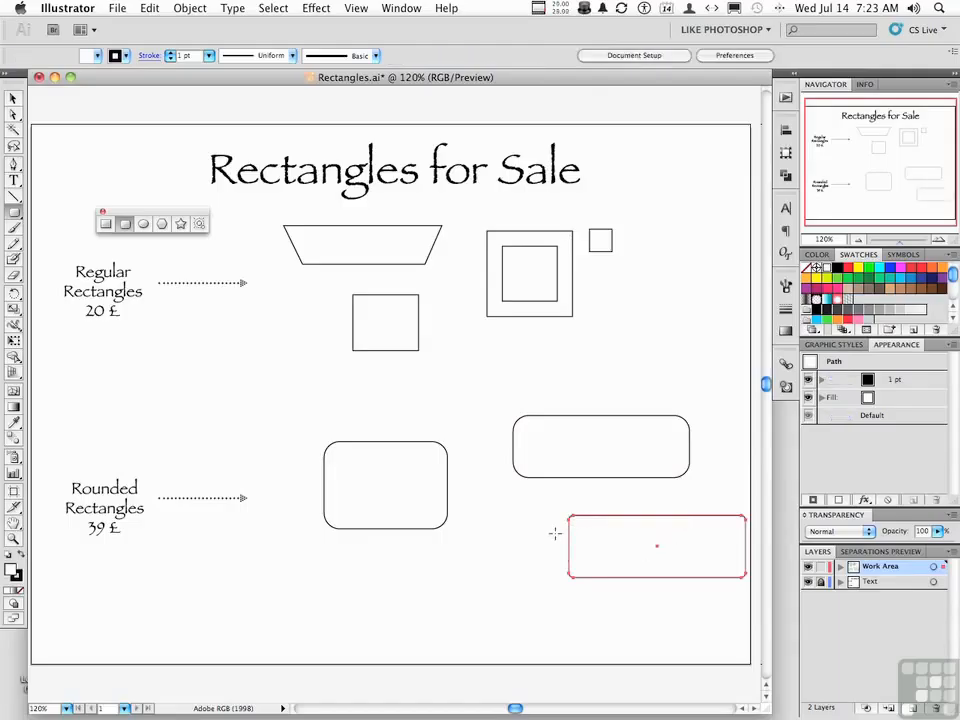
pyautogui.press('Delete')
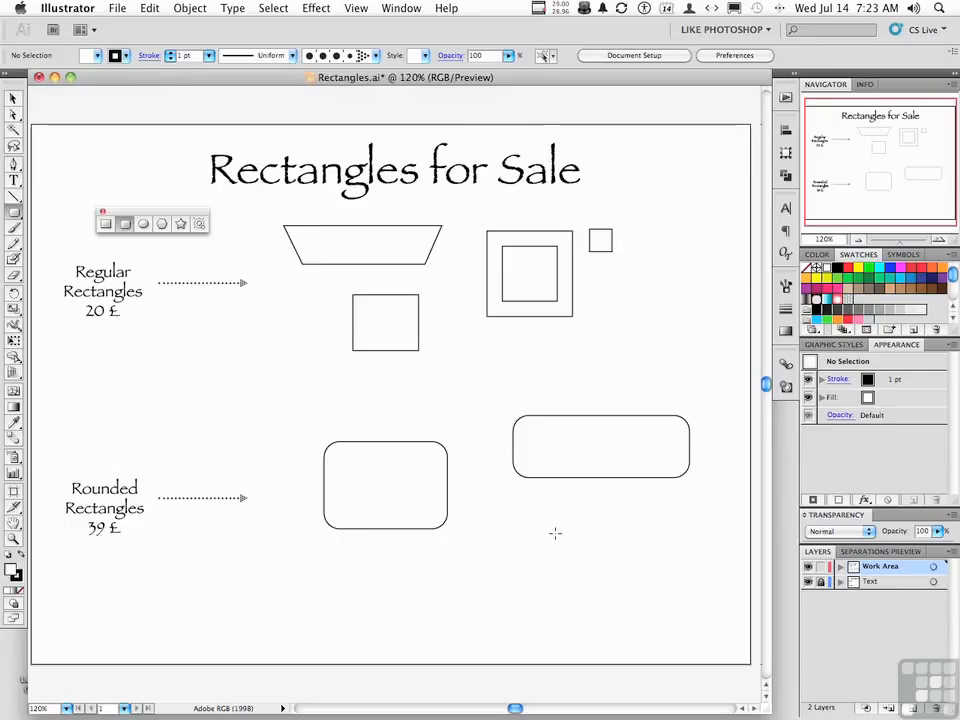
pyautogui.click(555, 533)
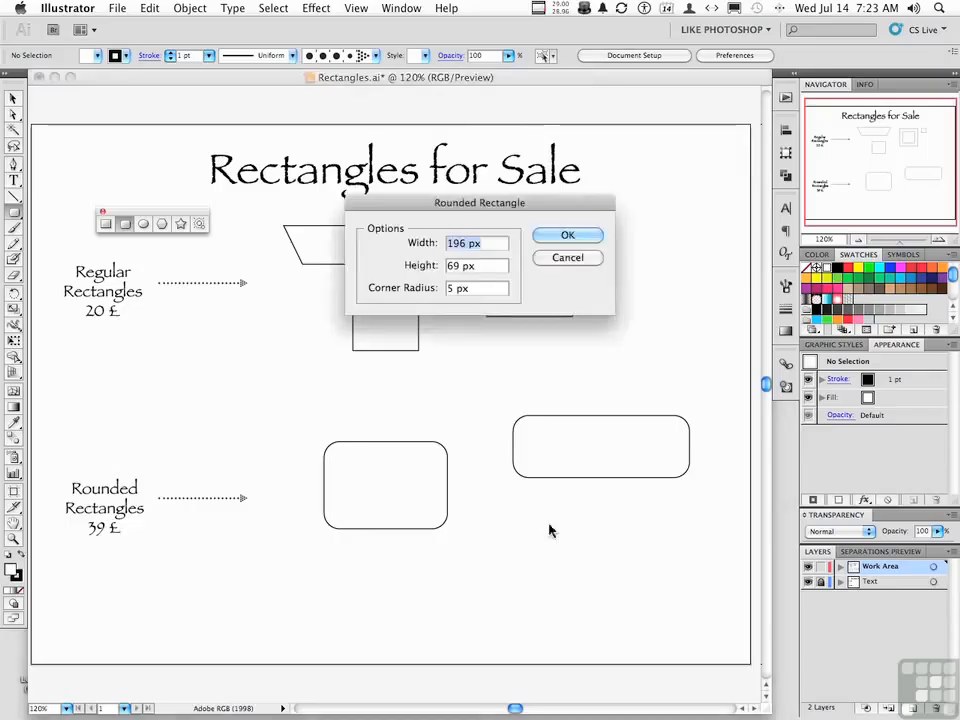
pyautogui.click(555, 257)
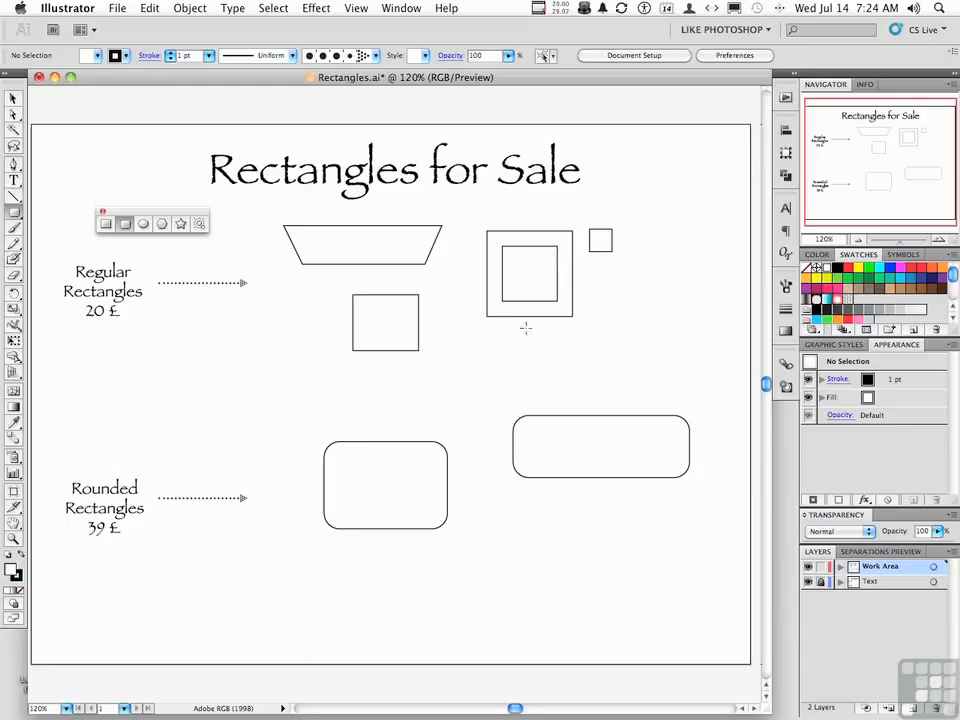
# Start drawing a smaller rounded rectangle below the wide one and increase its corner radius while drawing.
pyautogui.moveTo(494, 503); pyautogui.dragTo(605, 550)
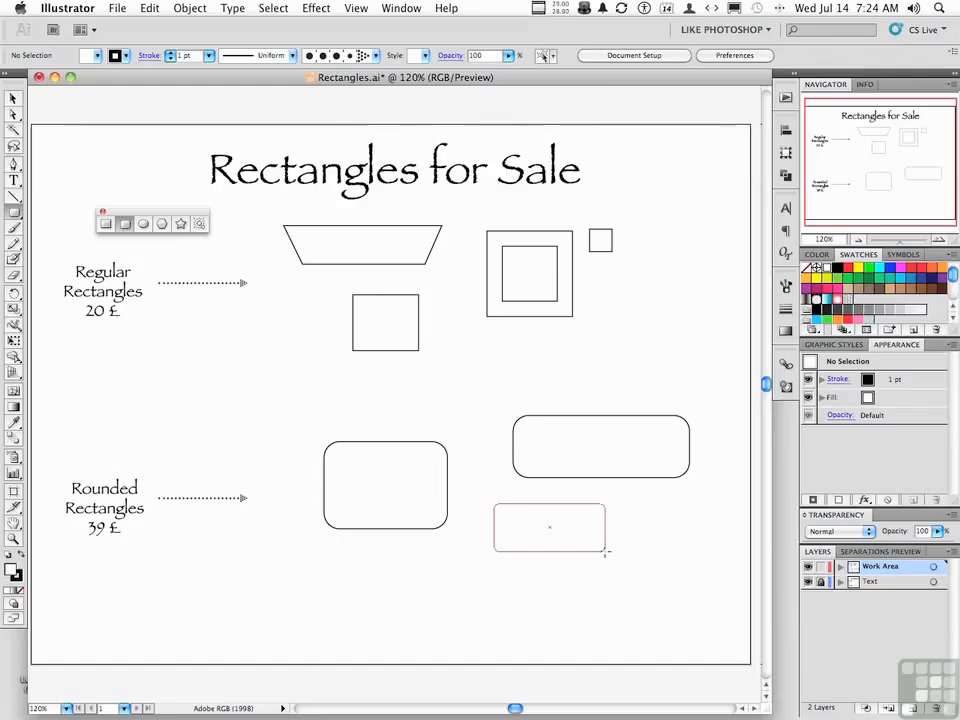
pyautogui.moveTo(605, 550); pyautogui.dragTo(605, 565)
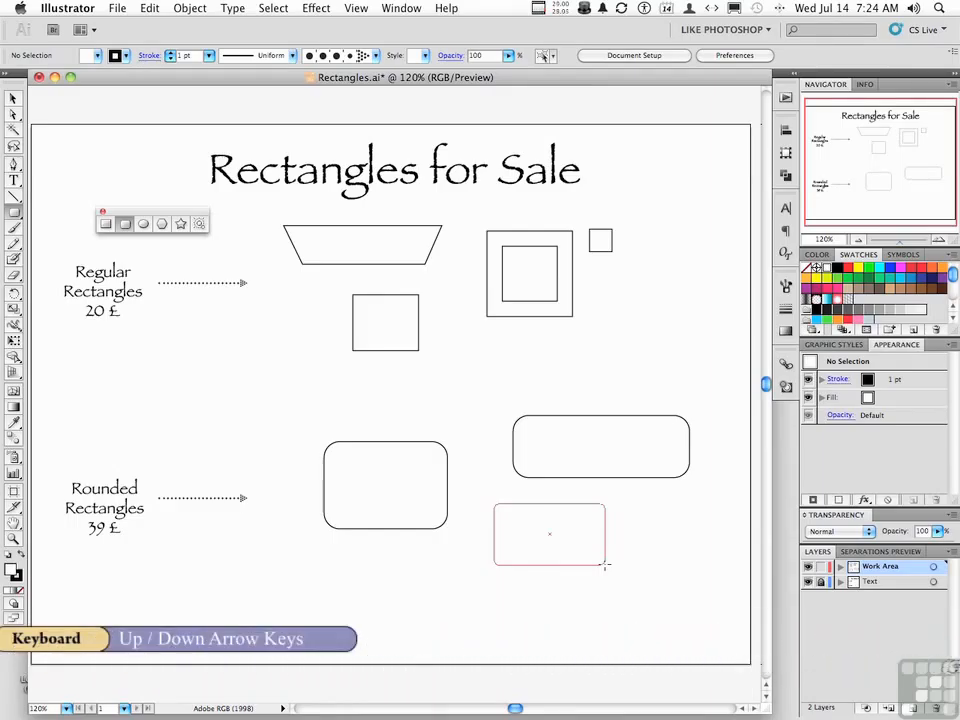
pyautogui.press('Up')
pyautogui.press('Up')
pyautogui.press('Up')
pyautogui.press('Up')
pyautogui.press('Up')
pyautogui.press('Up')
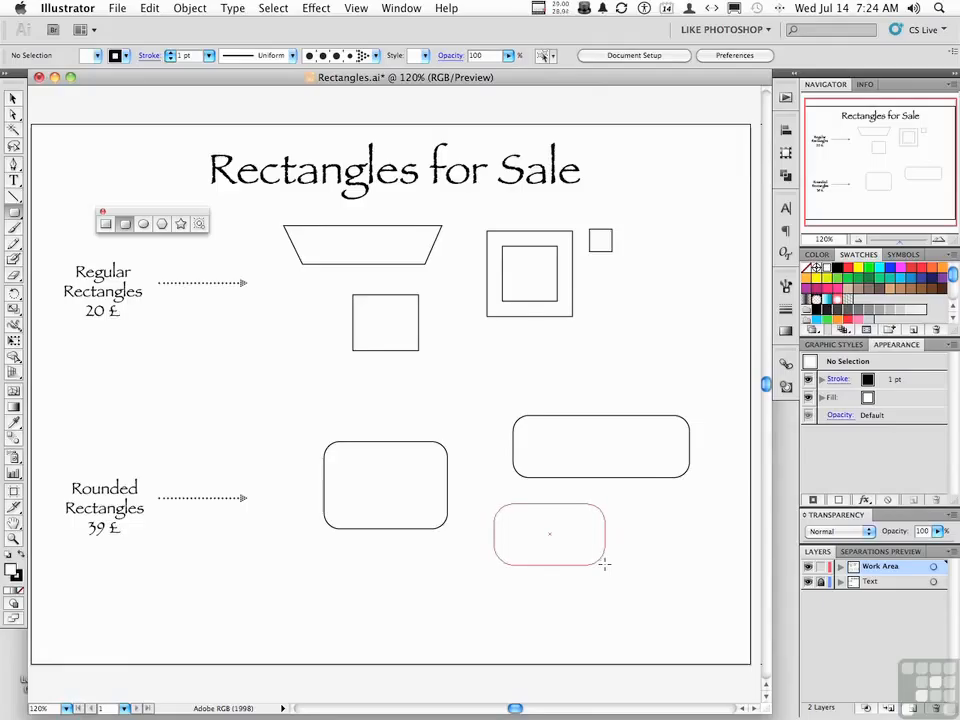
# Reduce the corner radius of the shape being drawn and switch its corners between square and fully rounded.
pyautogui.press('Down')
pyautogui.press('Down')
pyautogui.press('Down')
pyautogui.press('Down')
pyautogui.press('Down')
pyautogui.press('Down')
pyautogui.press('Left')
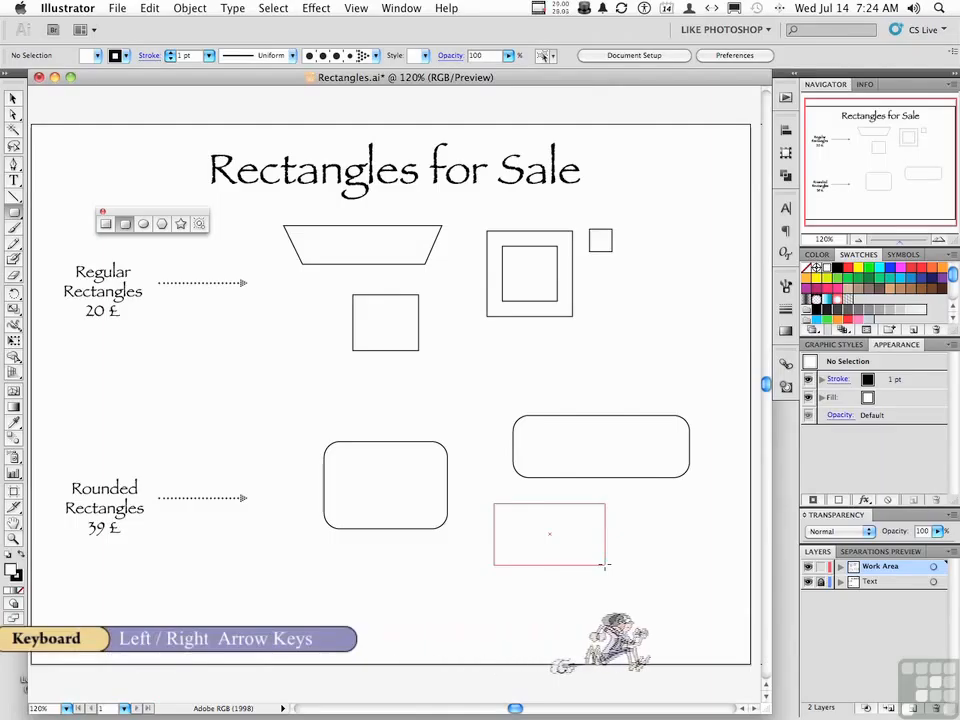
pyautogui.press('Right')
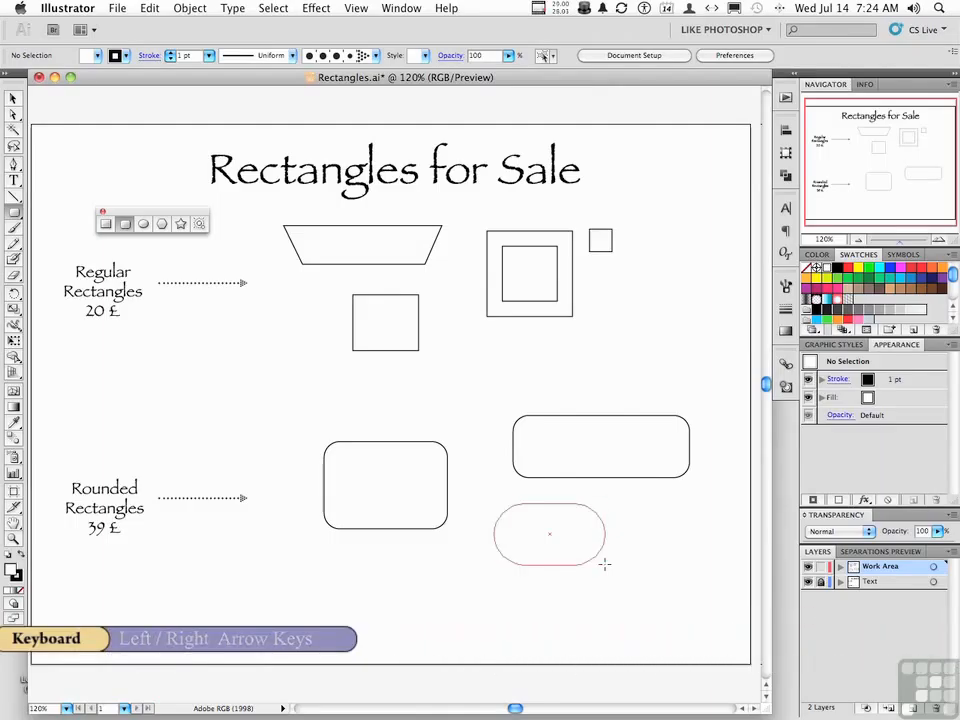
pyautogui.press('Left')
pyautogui.press('Right')
pyautogui.press('Left')
pyautogui.press('Right')
pyautogui.press('Left')
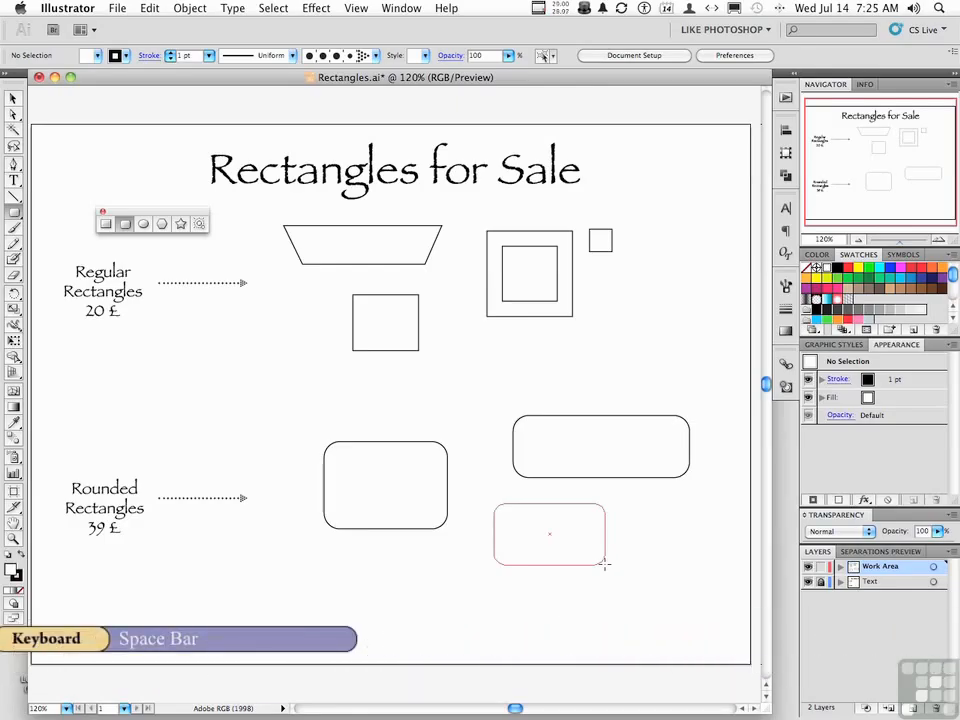
# Reposition the shape being drawn over the wide rounded rectangle and finish it centred there, equally wide but shorter.
pyautogui.moveTo(604, 564)
pyautogui.mouseDown()
pyautogui.moveTo(655, 563)
pyautogui.moveTo(668, 545)
pyautogui.moveTo(657, 478)
pyautogui.mouseUp()
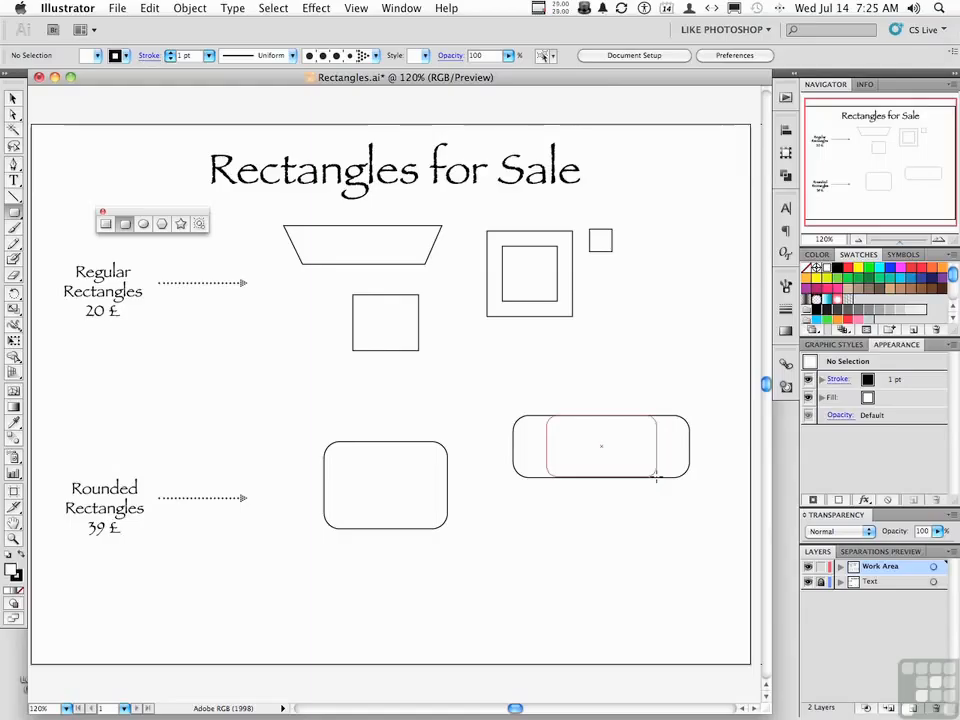
pyautogui.moveTo(656, 478); pyautogui.dragTo(659, 455)
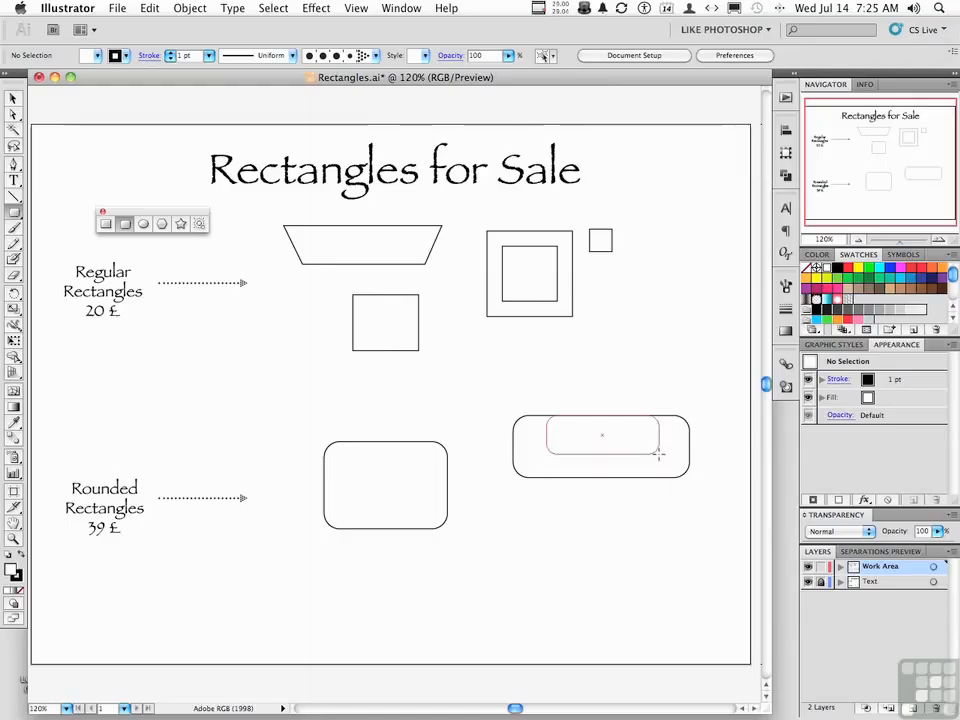
pyautogui.moveTo(659, 454)
pyautogui.mouseDown()
pyautogui.moveTo(625, 466)
pyautogui.moveTo(689, 465)
pyautogui.mouseUp()
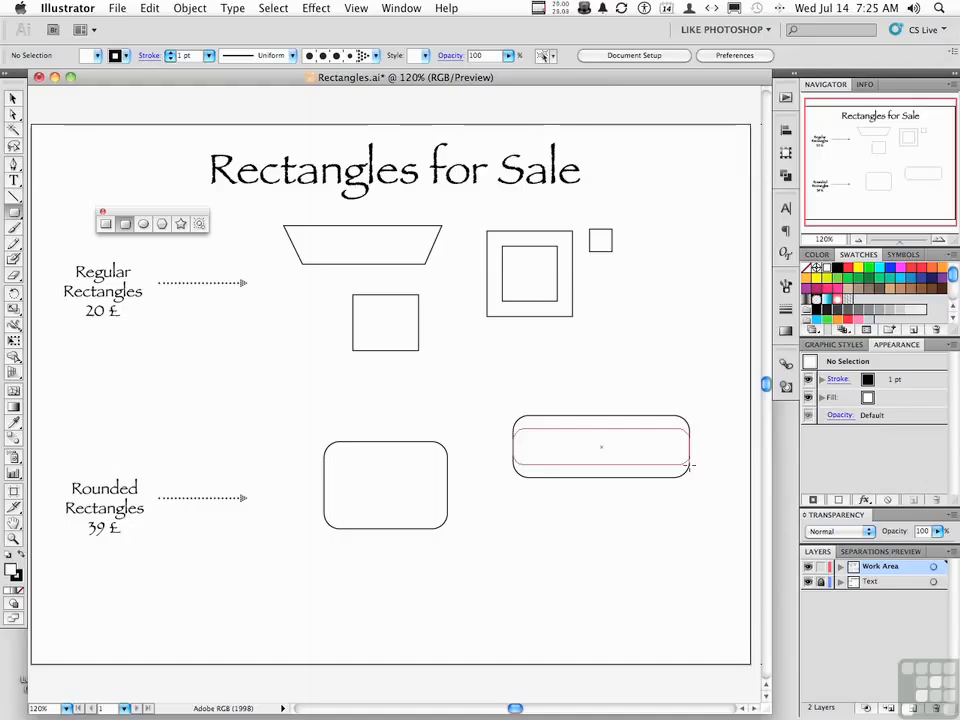
pyautogui.moveTo(688, 465); pyautogui.dragTo(688, 465)
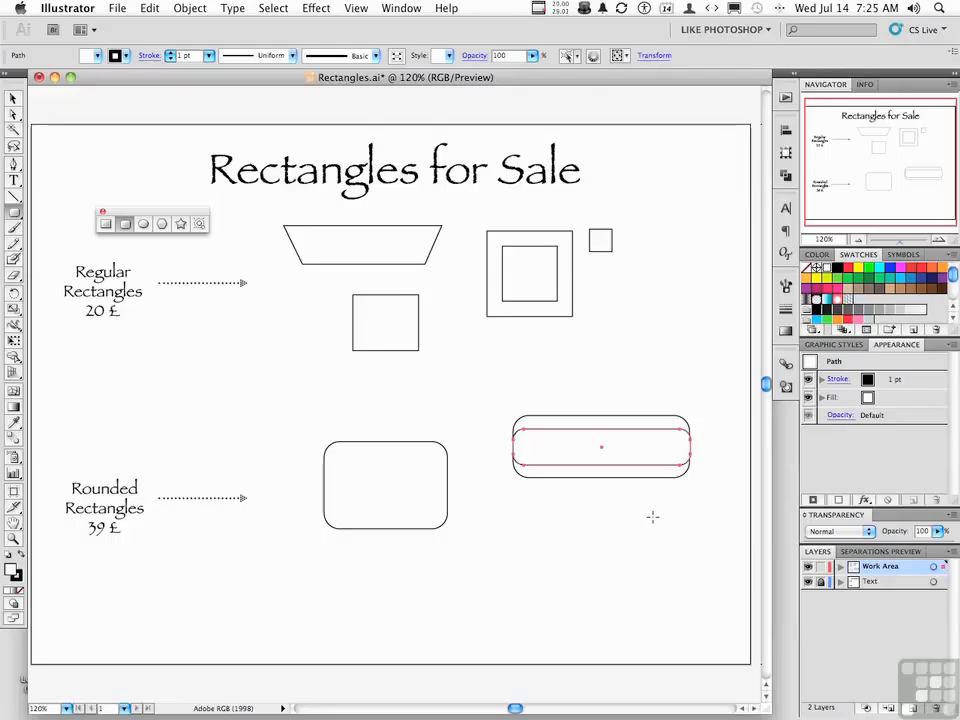